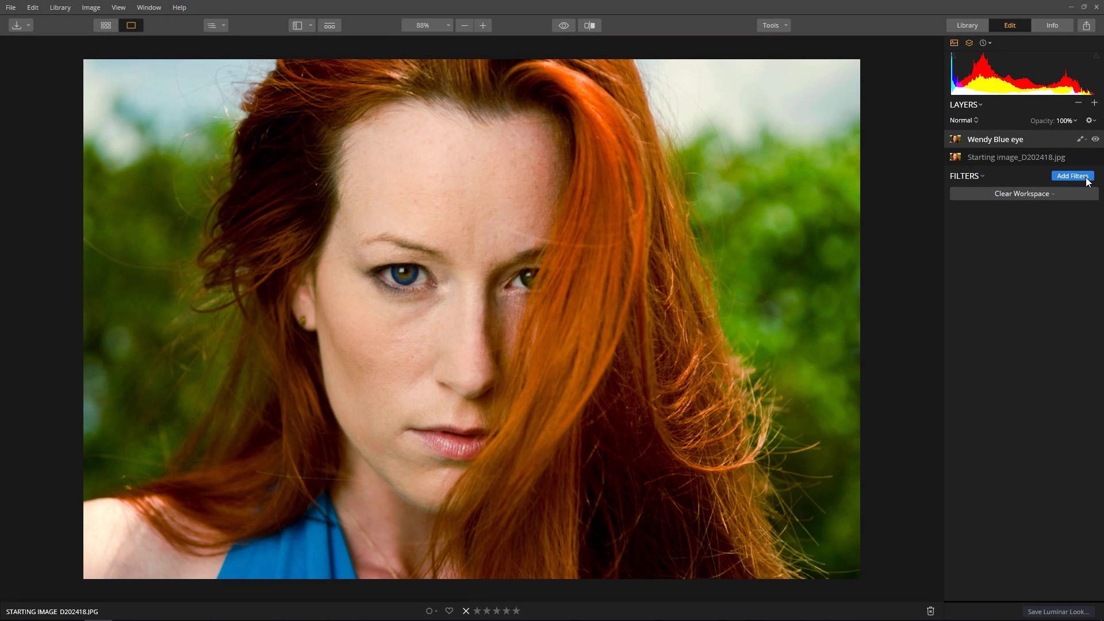
Step: Add a Photo Filter at Amount 100 (Hue 0, Saturation 100), tinting the portrait red
left_click(1086, 178)
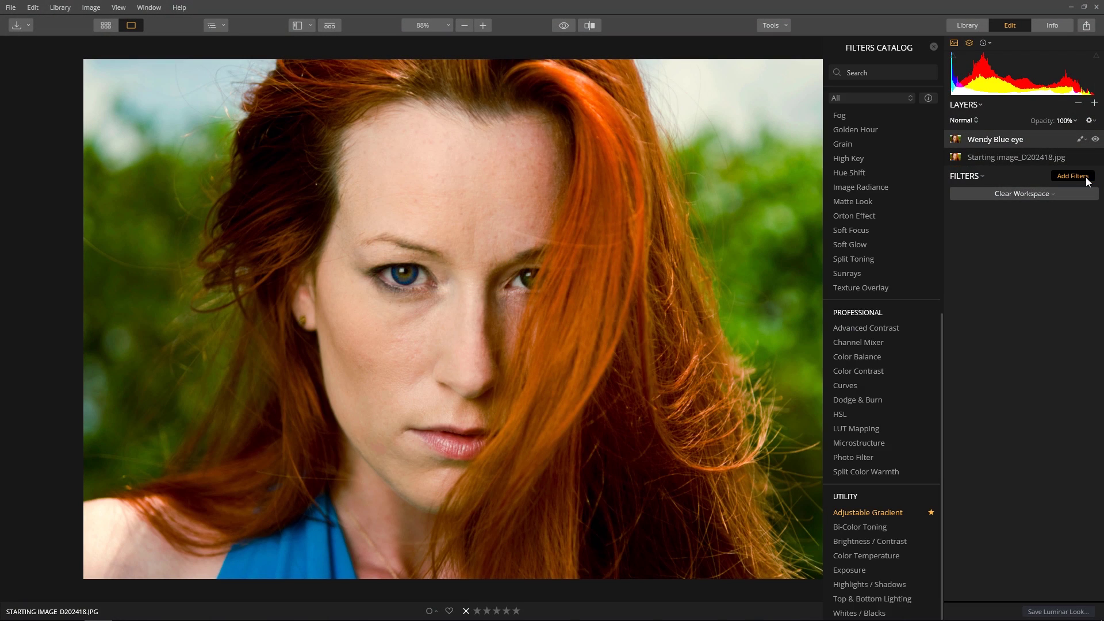
left_click(874, 457)
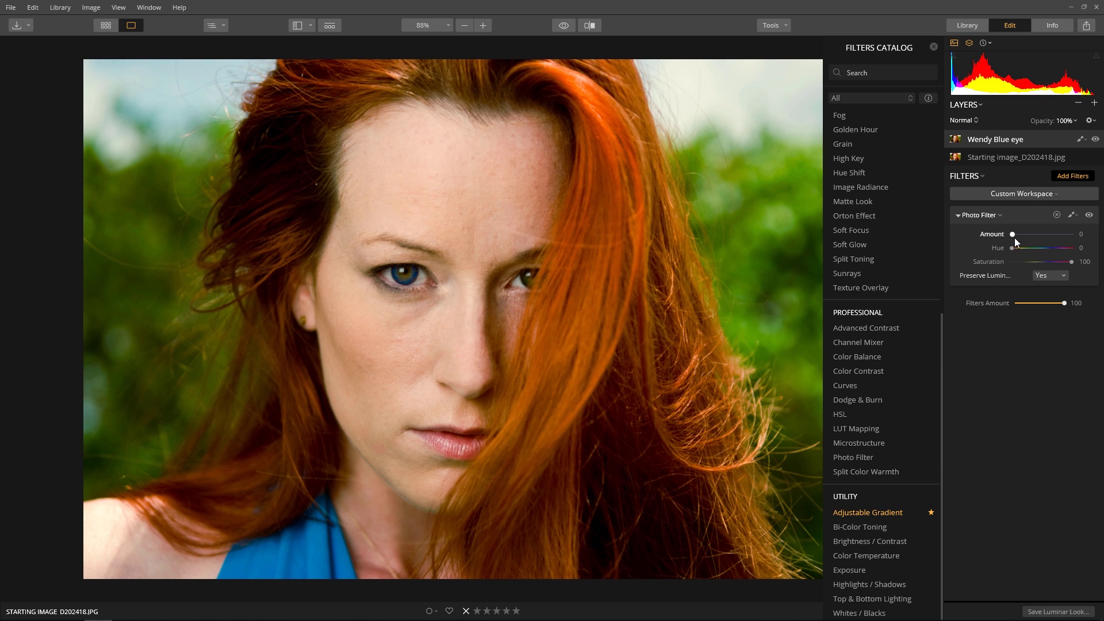
left_click_drag(1015, 233, 1102, 235)
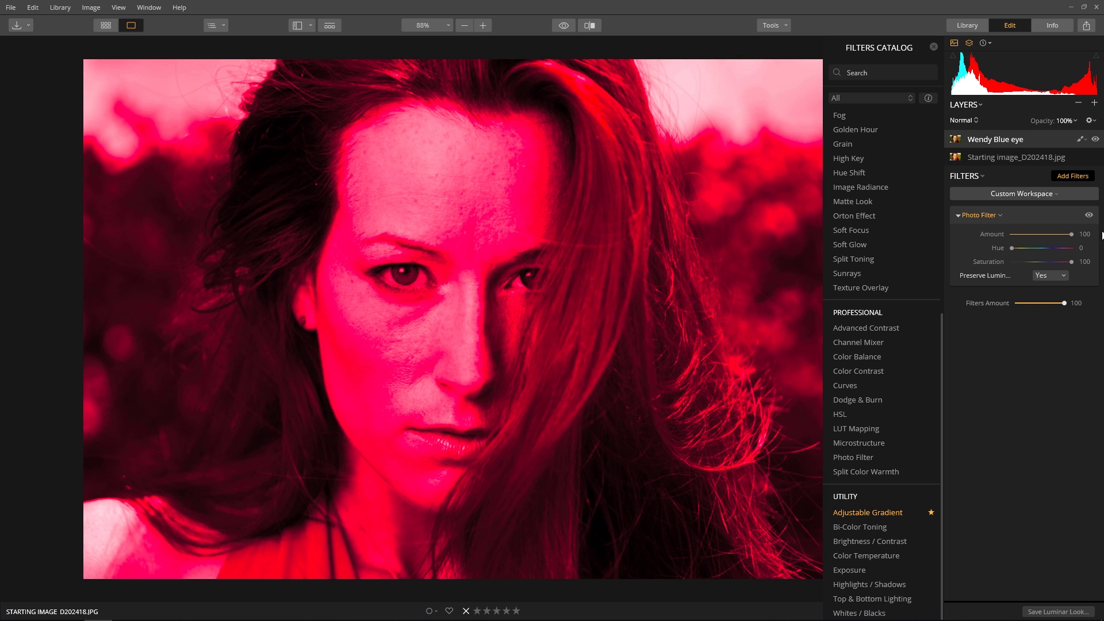
left_click(1070, 215)
Step: Brush-mask the red Photo Filter onto both irises, erasing spill at the left iris edge
left_click(1059, 225)
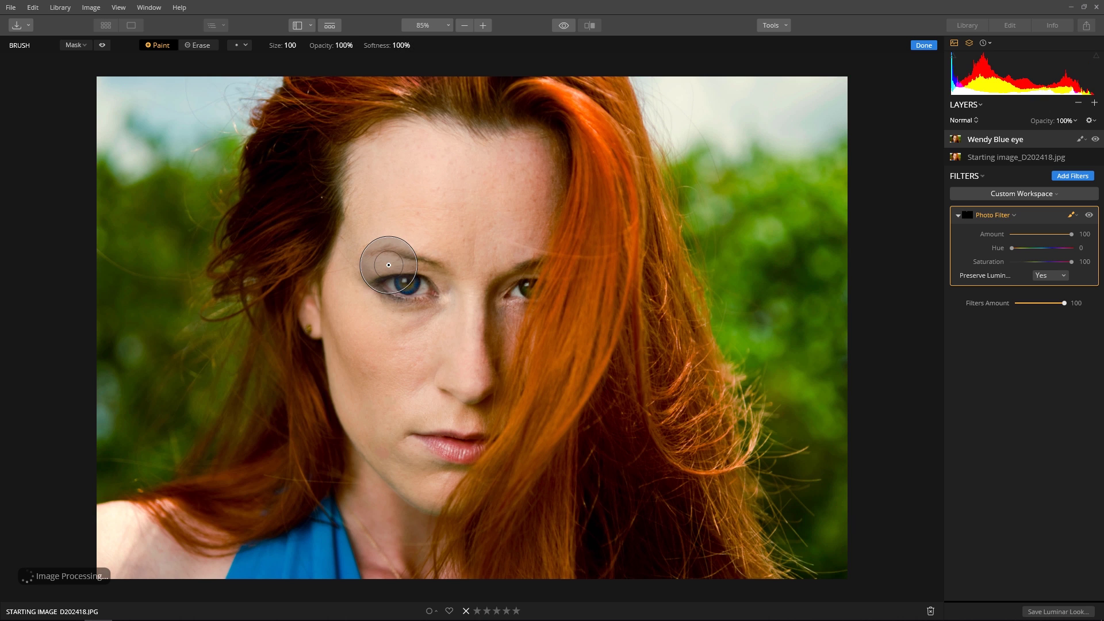
key("bracketleft")
key("bracketleft")
key("bracketleft")
key("bracketleft")
key("bracketleft")
key("bracketleft")
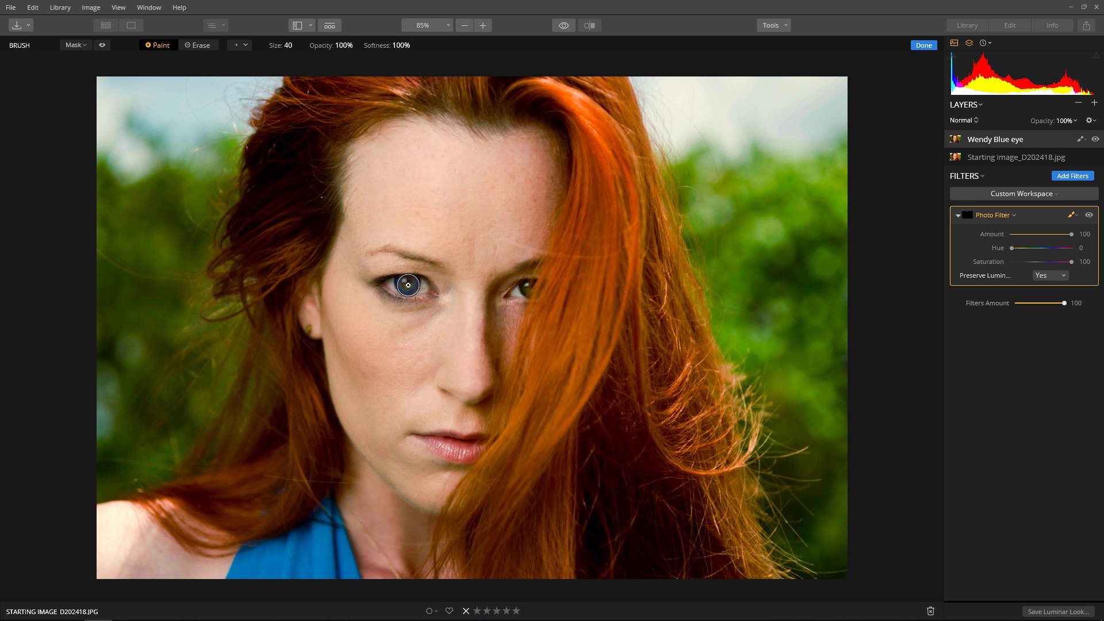
scroll(408, 284, "up", 10)
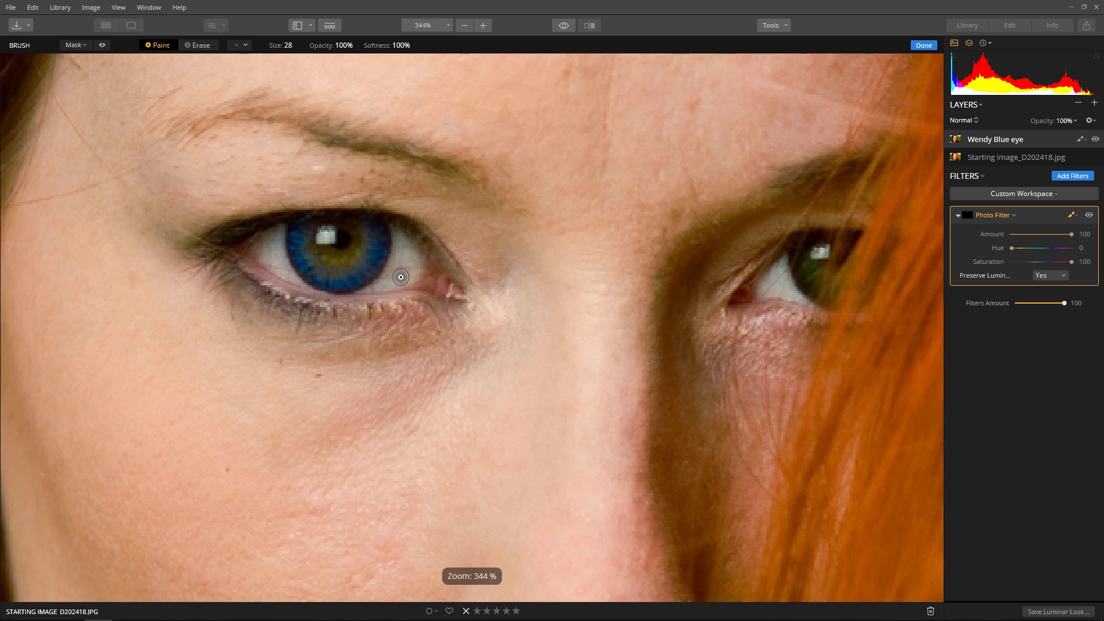
mouse_move(306, 246)
left_mouse_down()
mouse_move(302, 220)
mouse_move(298, 251)
mouse_move(337, 274)
mouse_move(313, 260)
mouse_move(333, 273)
mouse_move(324, 271)
mouse_move(363, 260)
mouse_move(340, 264)
mouse_move(357, 233)
mouse_move(325, 260)
mouse_move(356, 249)
mouse_move(348, 229)
mouse_move(364, 246)
left_mouse_up()
mouse_move(802, 279)
left_mouse_down()
mouse_move(847, 248)
mouse_move(812, 284)
left_mouse_up()
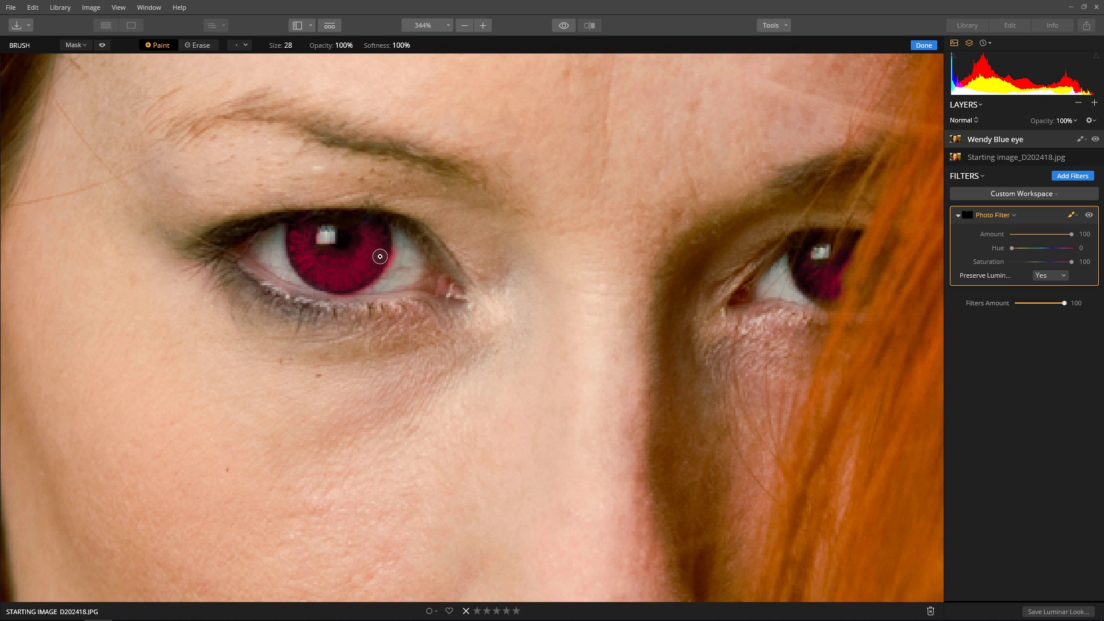
left_click(202, 44)
mouse_move(404, 241)
left_mouse_down()
mouse_move(379, 284)
mouse_move(349, 302)
mouse_move(393, 268)
left_mouse_up()
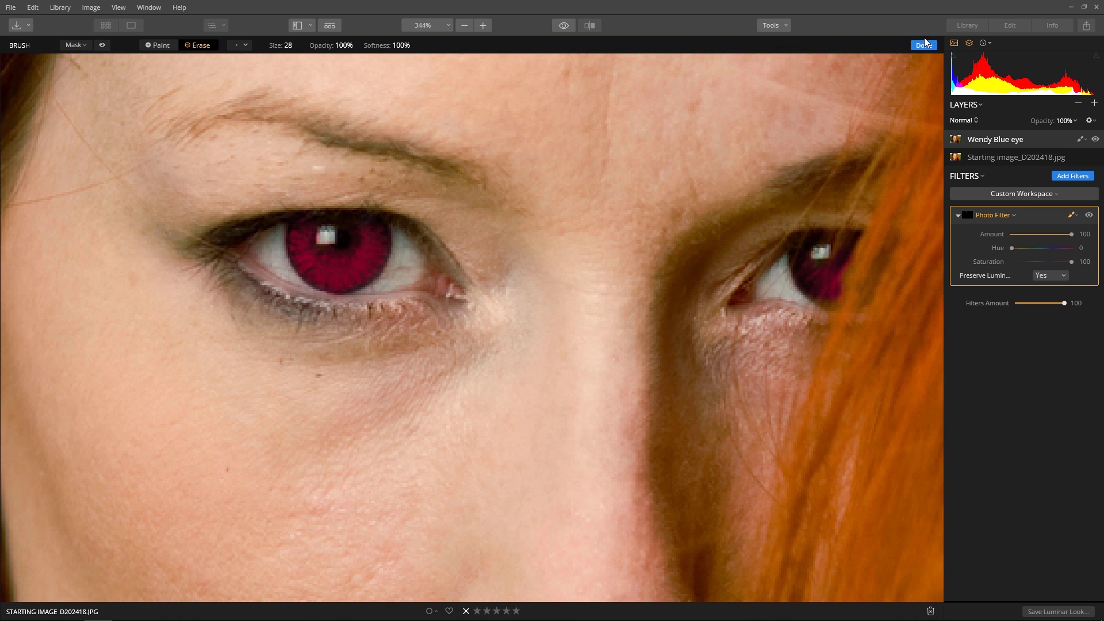
left_click(925, 45)
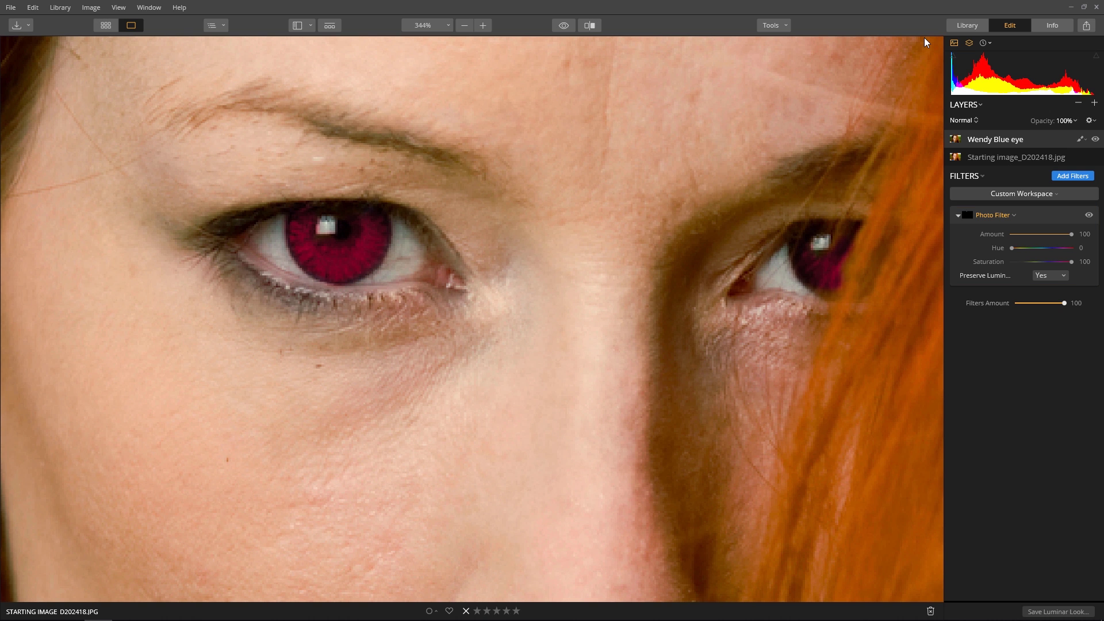
Step: Set the Photo Filter Hue to 94 and settle Amount at 48 for a teal-green iris tint
scroll(752, 170, "down", 3)
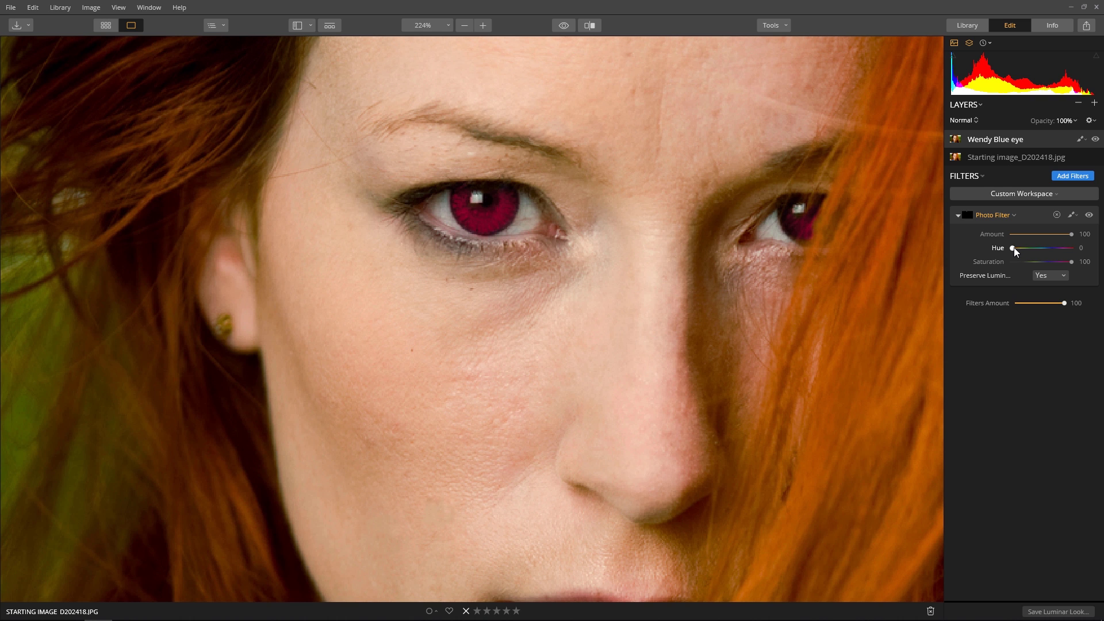
mouse_move(1014, 247)
left_mouse_down()
mouse_move(1057, 250)
mouse_move(1029, 253)
left_mouse_up()
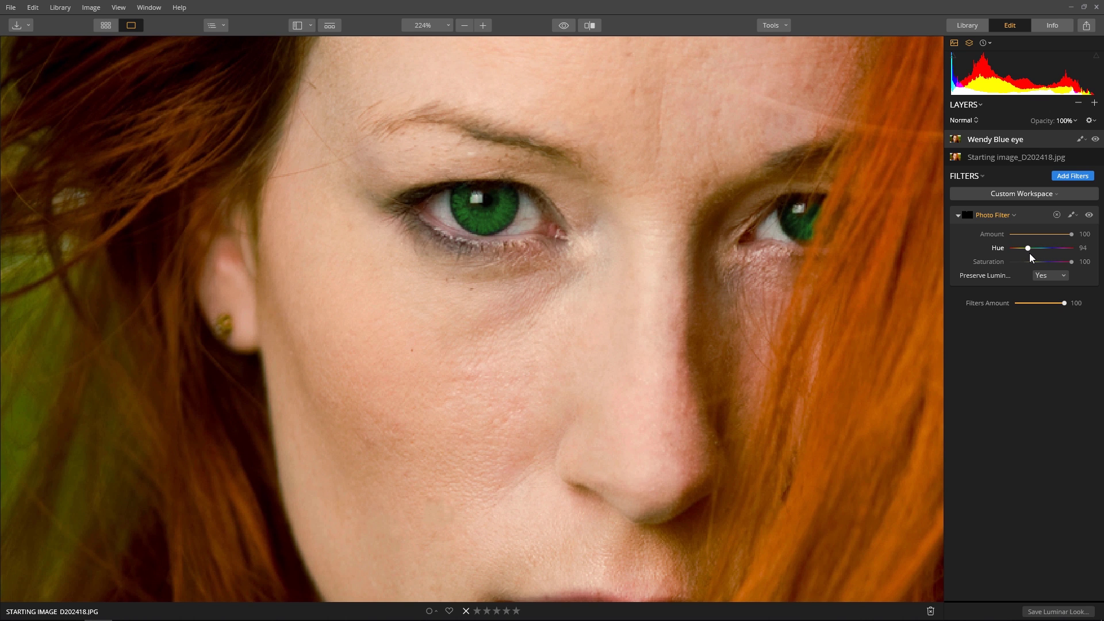
left_click_drag(1064, 238, 1042, 240)
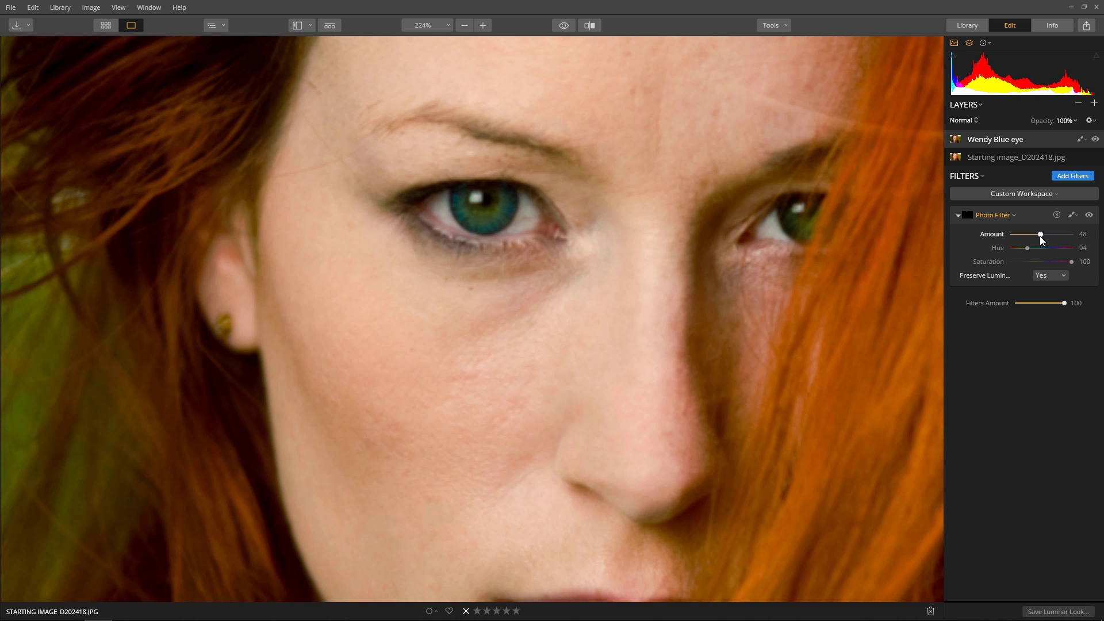
left_click_drag(1042, 240, 1067, 265)
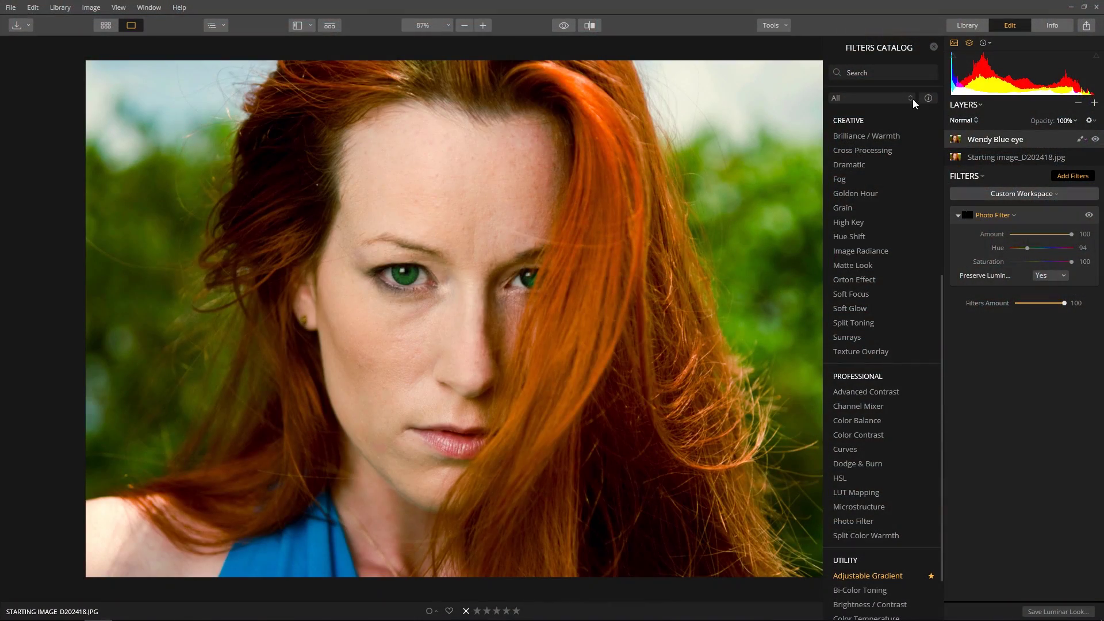
Step: Add a Texture Overlay filter loaded with Texture-Rough.jpg
left_click(873, 350)
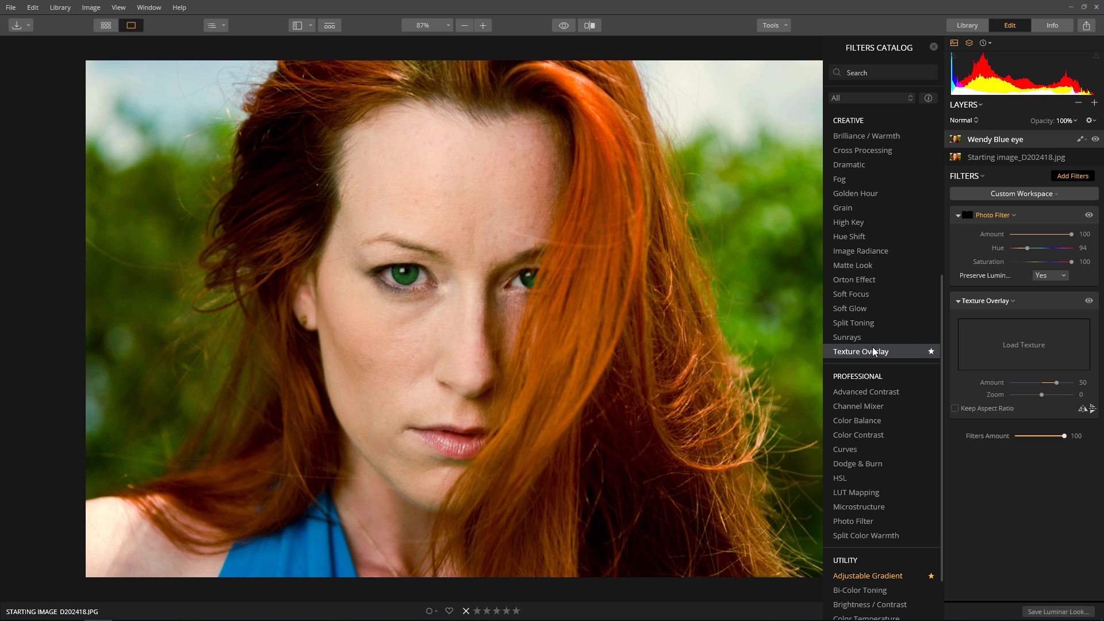
left_click(1011, 343)
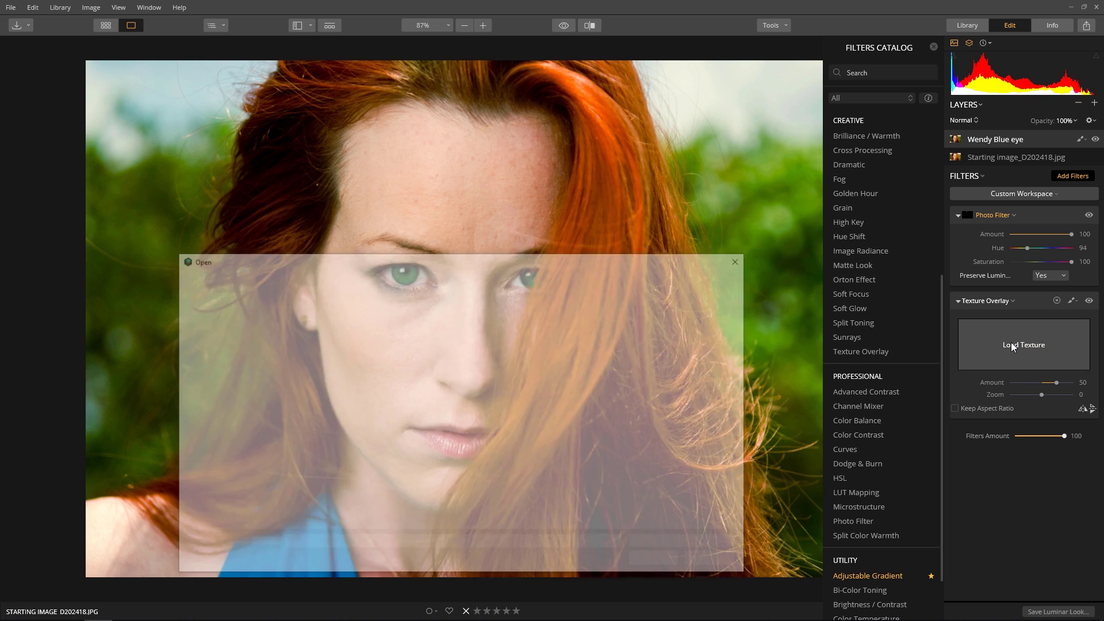
left_click(441, 322)
left_click(659, 562)
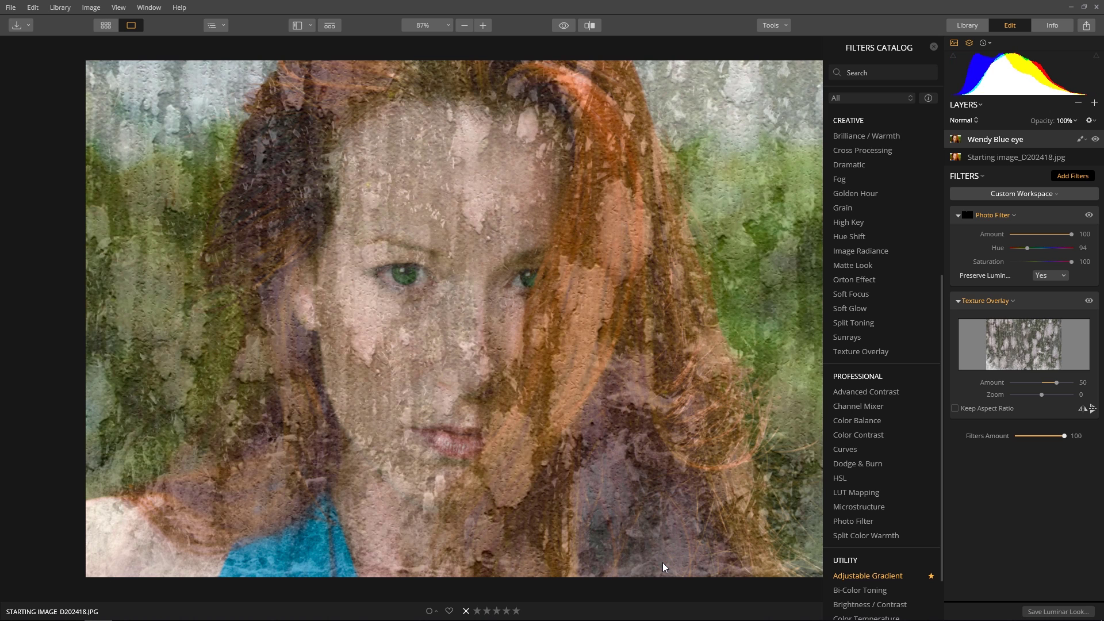
Step: Set the texture Amount to 100 and its blend mode to Soft Light
left_click_drag(1057, 383, 1071, 382)
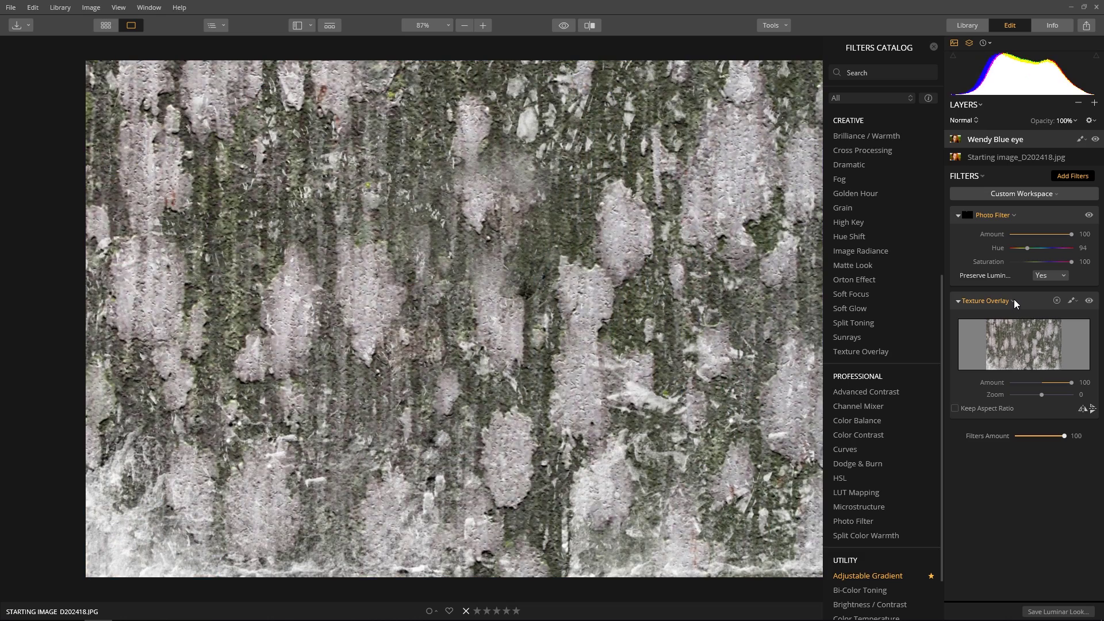
left_click(1013, 300)
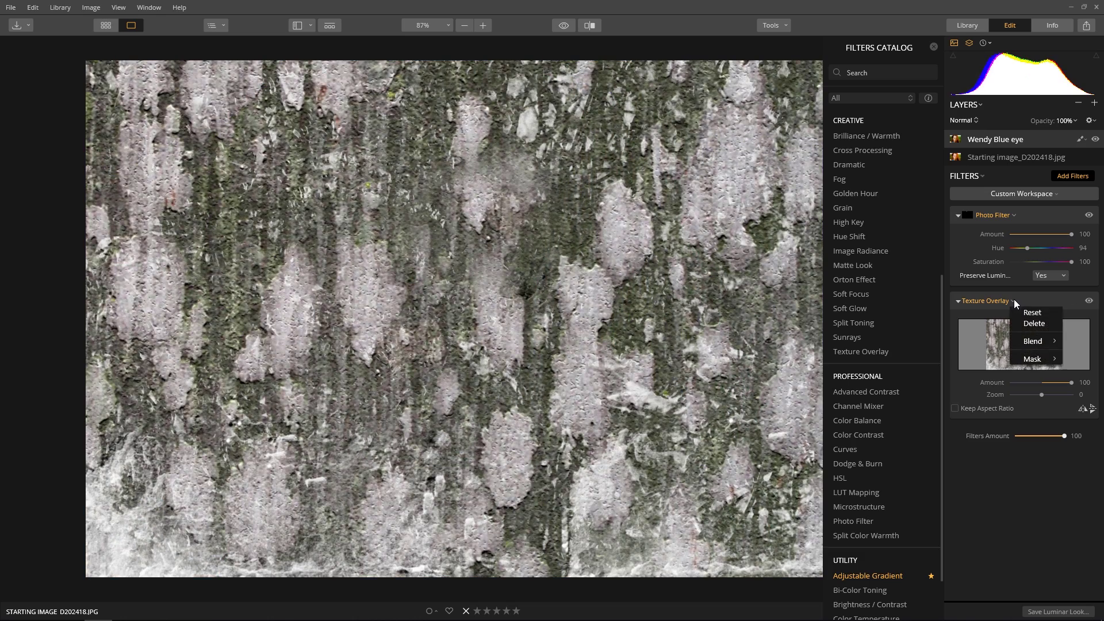
mouse_move(1040, 344)
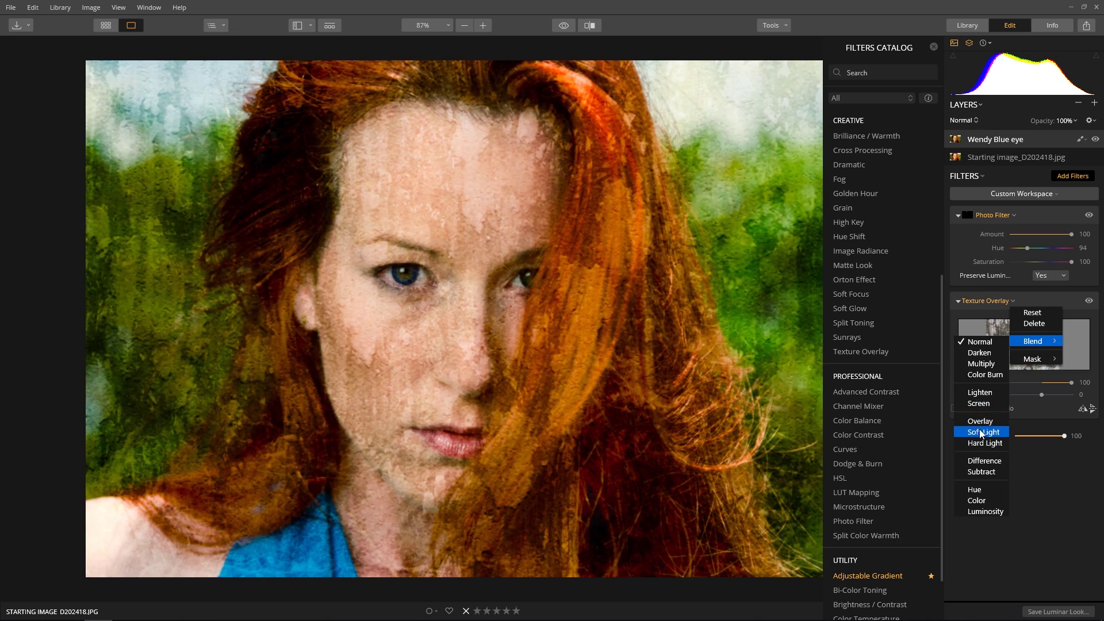
left_click(980, 431)
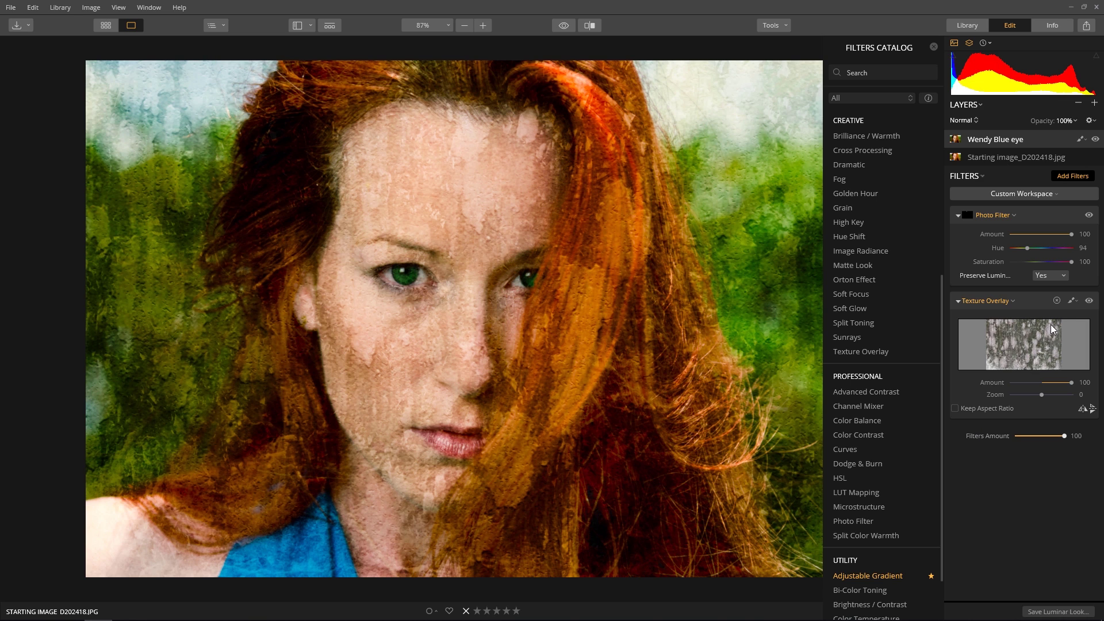
left_click(1072, 302)
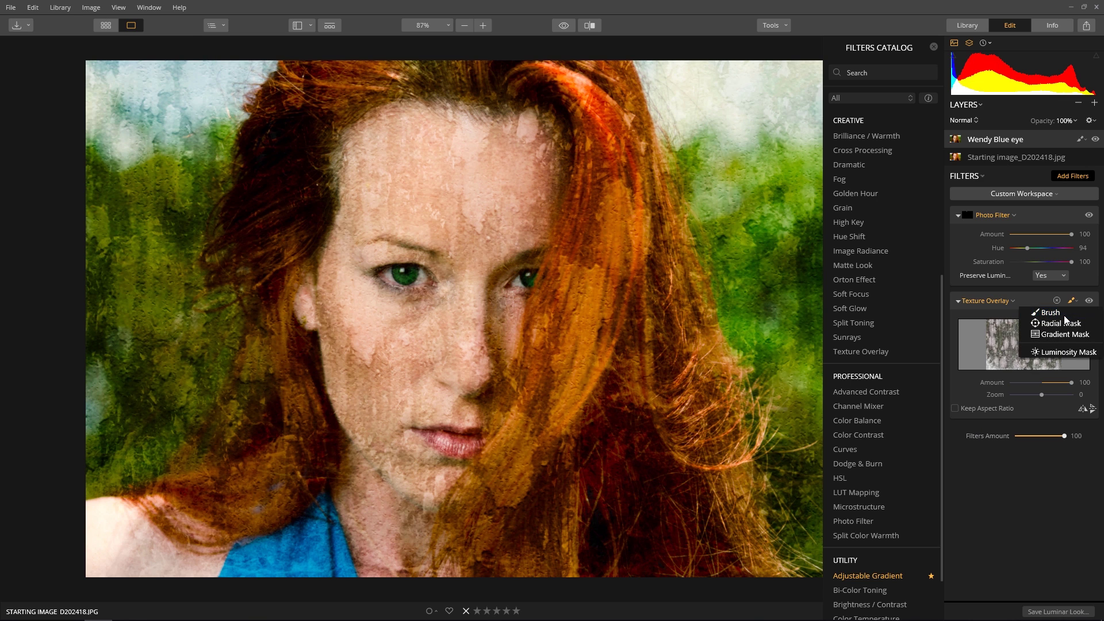
Step: Erase the texture from the eye, nose, lips and chin with a 21% opacity brush, then set texture Zoom to 50
left_click(1038, 311)
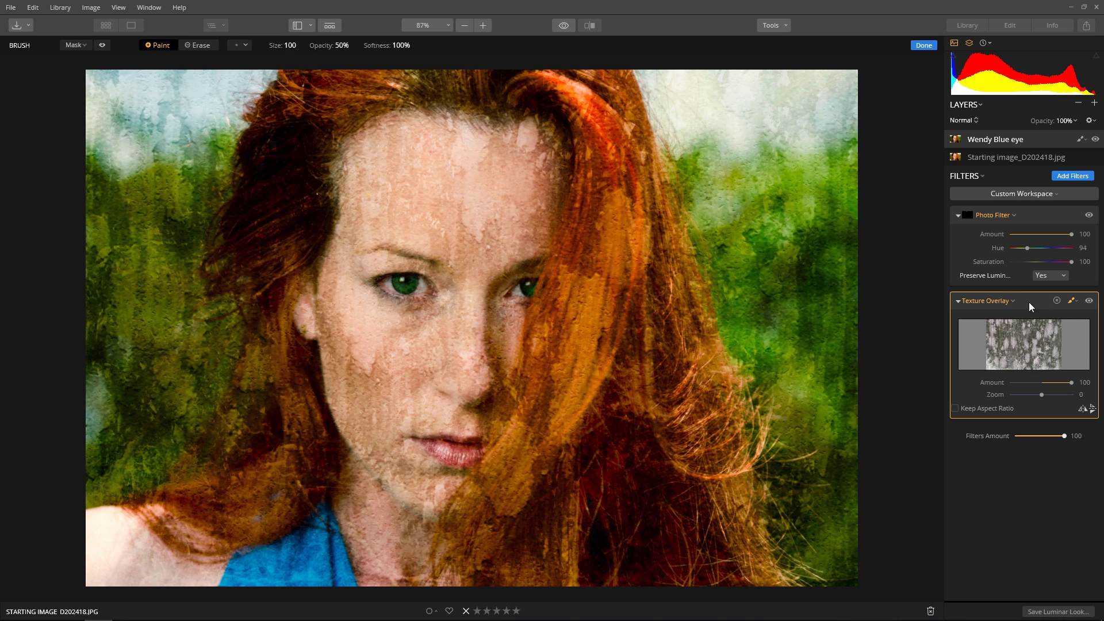
left_click(197, 46)
left_click(340, 45)
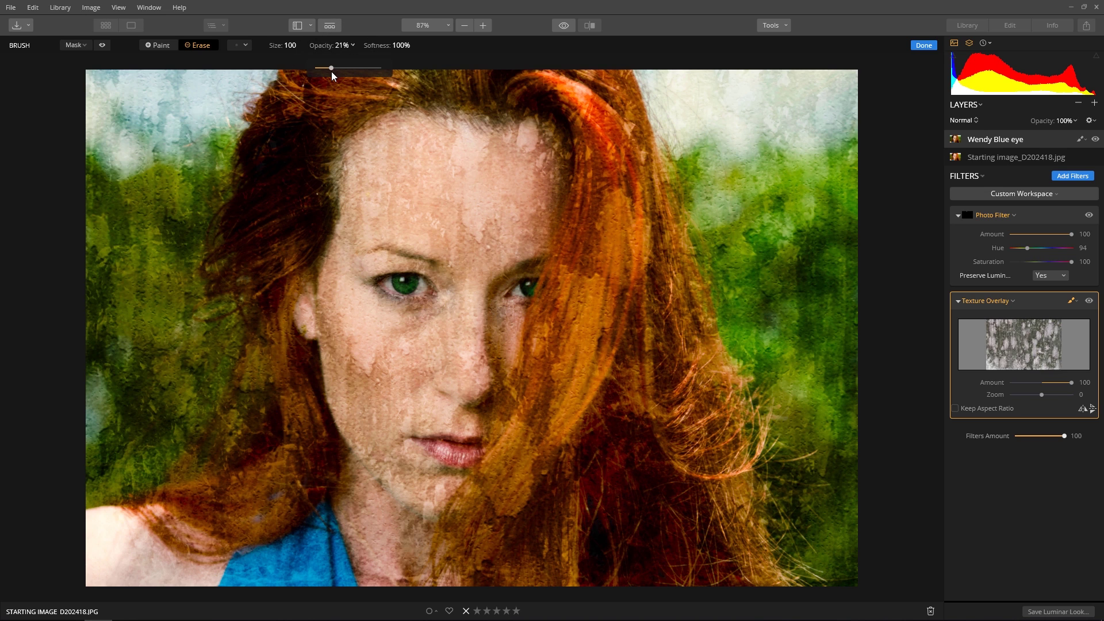
left_click(346, 45)
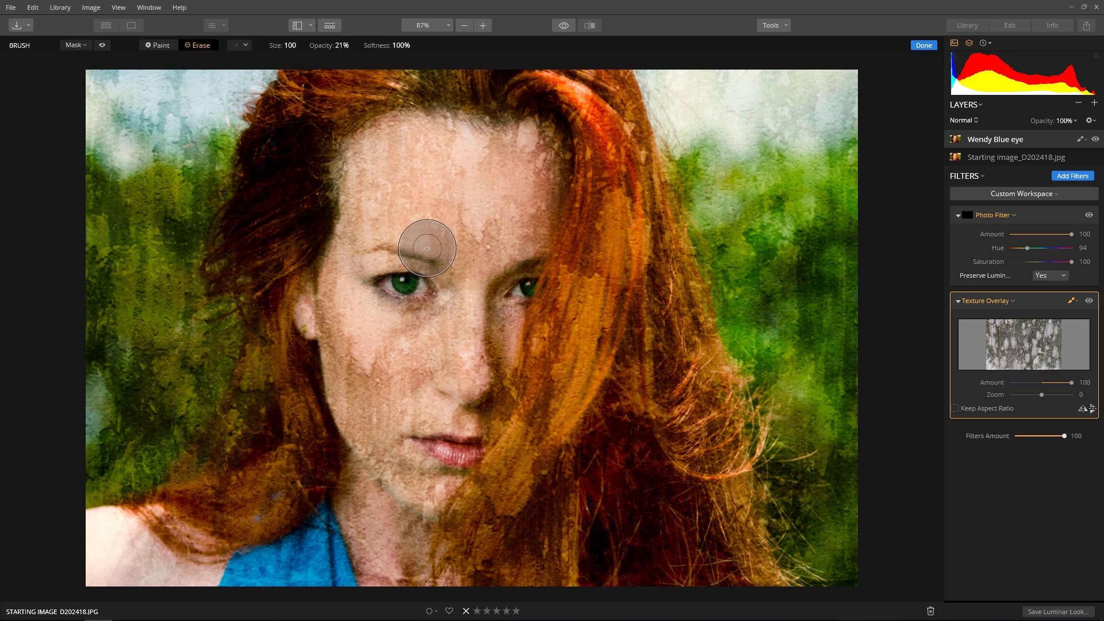
mouse_move(413, 312)
left_mouse_down()
mouse_move(407, 249)
mouse_move(397, 308)
mouse_move(415, 322)
mouse_move(384, 301)
left_mouse_up()
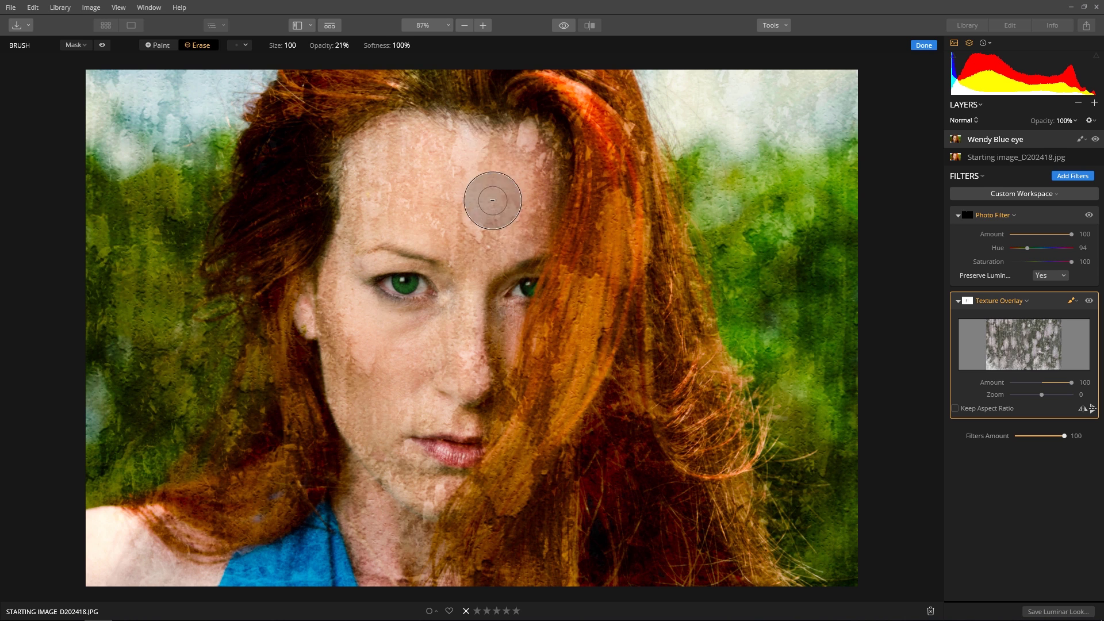
mouse_move(449, 469)
left_mouse_down()
mouse_move(475, 416)
mouse_move(487, 454)
mouse_move(507, 358)
left_mouse_up()
left_click(923, 45)
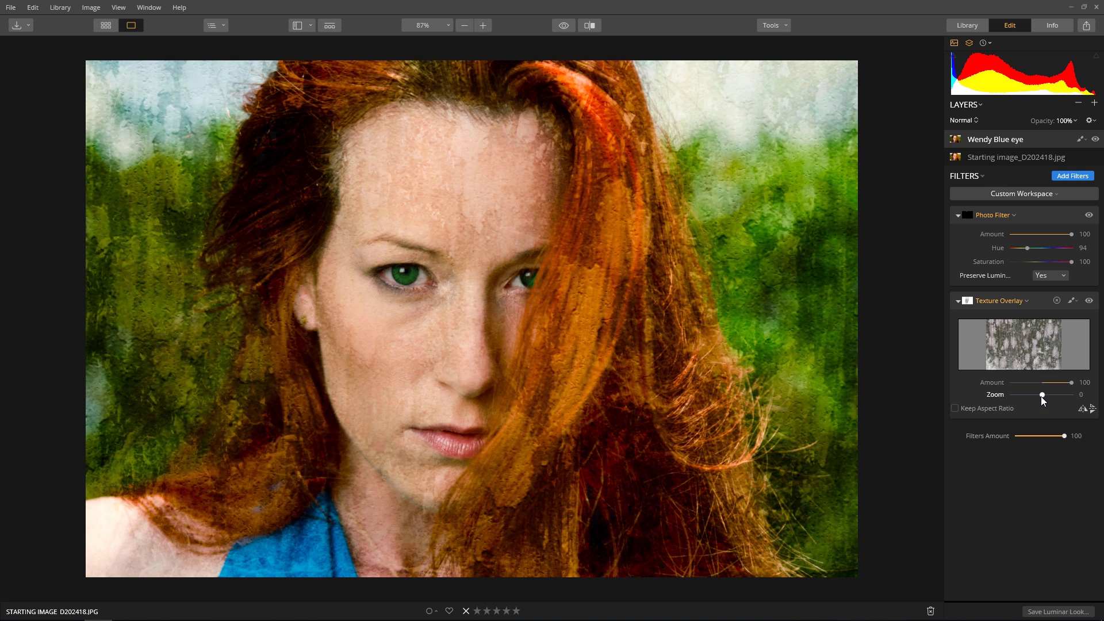
mouse_move(1042, 395)
left_mouse_down()
mouse_move(1026, 397)
mouse_move(1056, 399)
left_mouse_up()
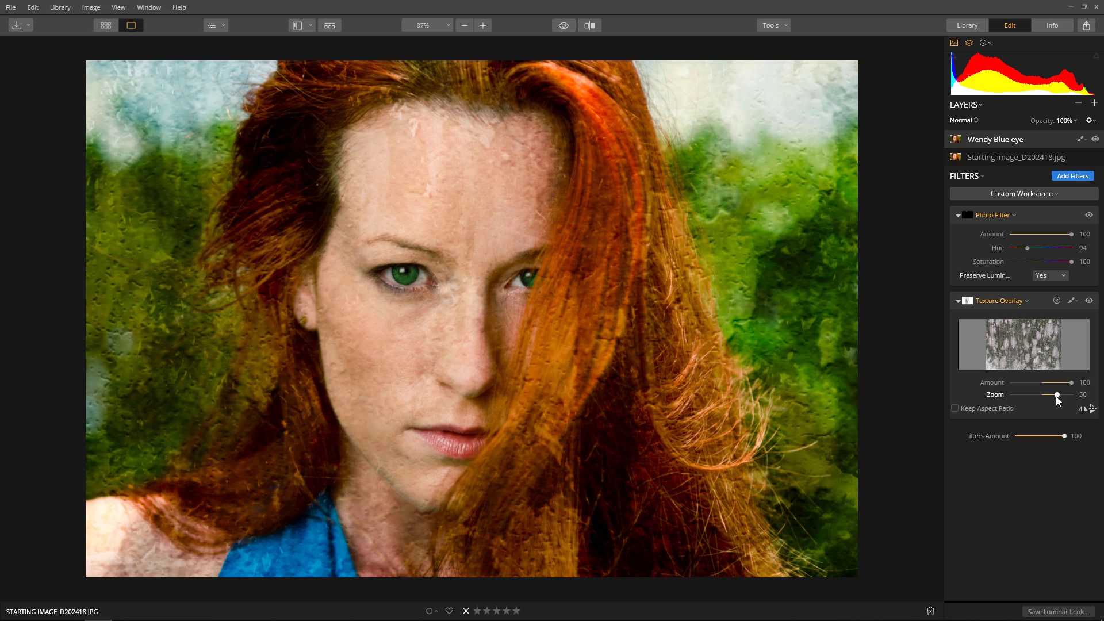